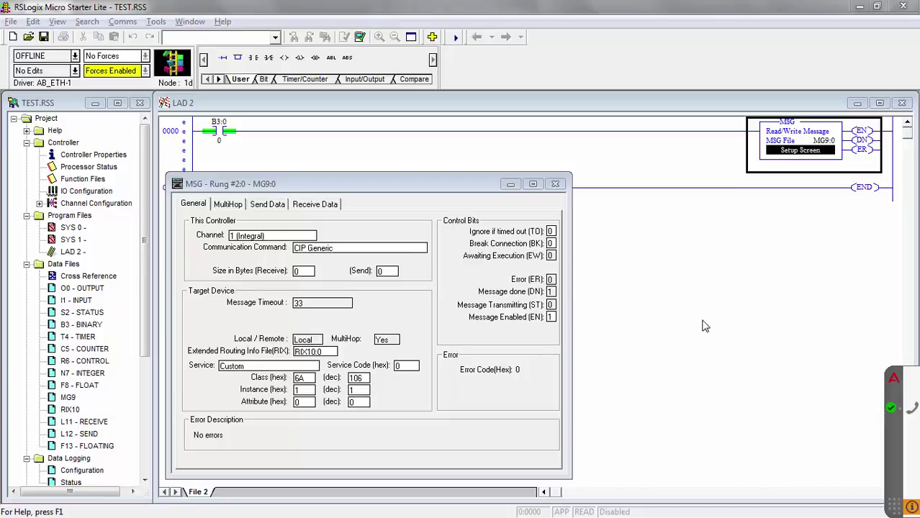
Step: Find the 4EHex send-data example table in the CV-X services PDF, then return to RSLogix
{"action": "key", "text": "alt+Tab"}
{"action": "key", "text": "alt+Tab"}
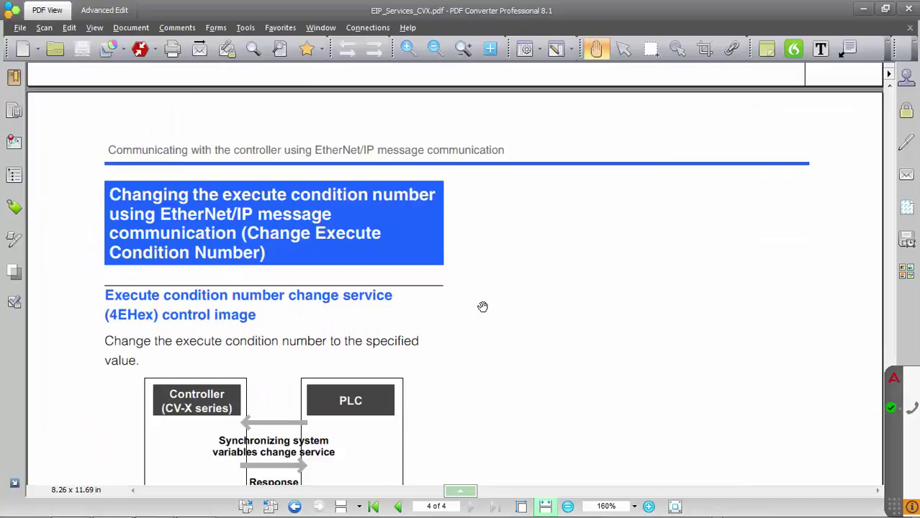
{"action": "scroll", "coordinate": [481, 307], "scroll_direction": "down", "scroll_amount": 1}
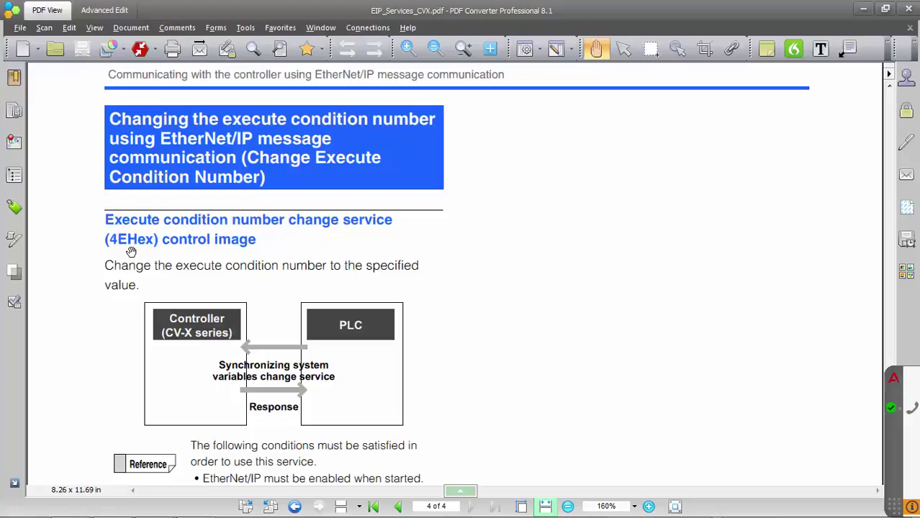
{"action": "scroll", "coordinate": [223, 247], "scroll_direction": "down", "scroll_amount": 1}
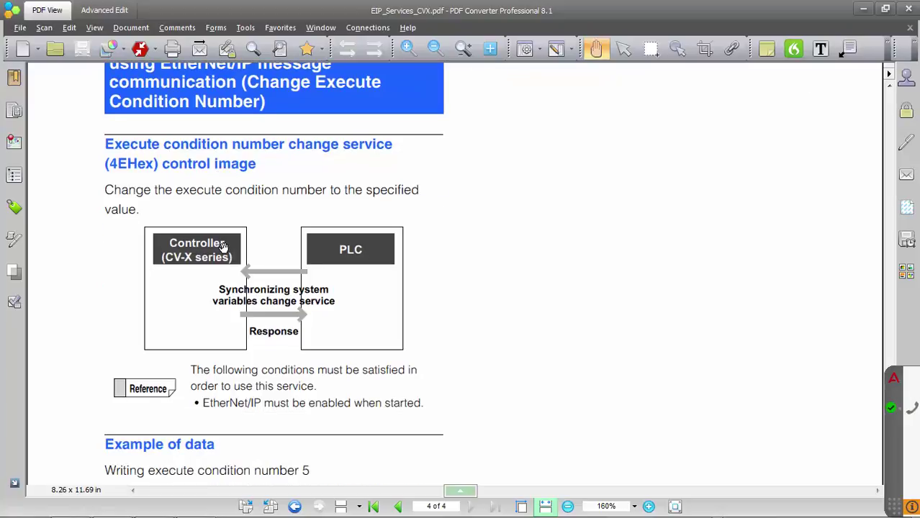
{"action": "scroll", "coordinate": [223, 246], "scroll_direction": "down", "scroll_amount": 3}
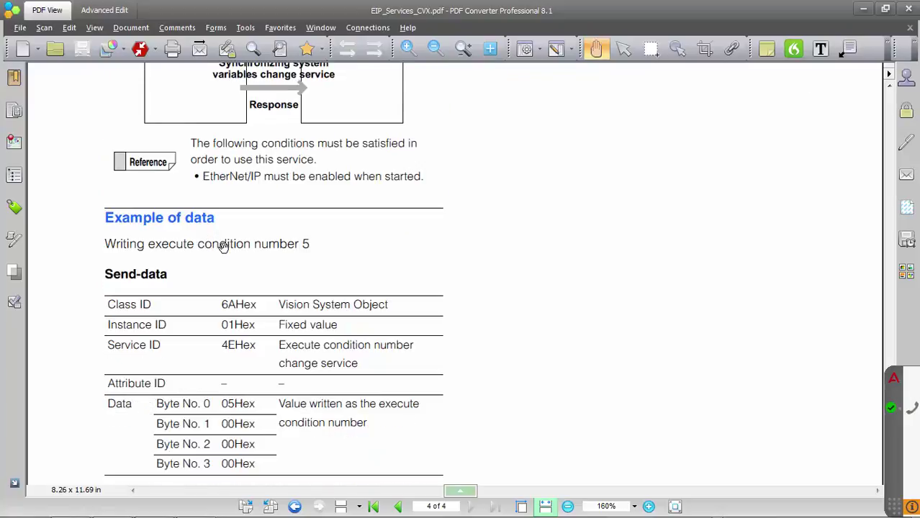
{"action": "scroll", "coordinate": [224, 246], "scroll_direction": "down", "scroll_amount": 1}
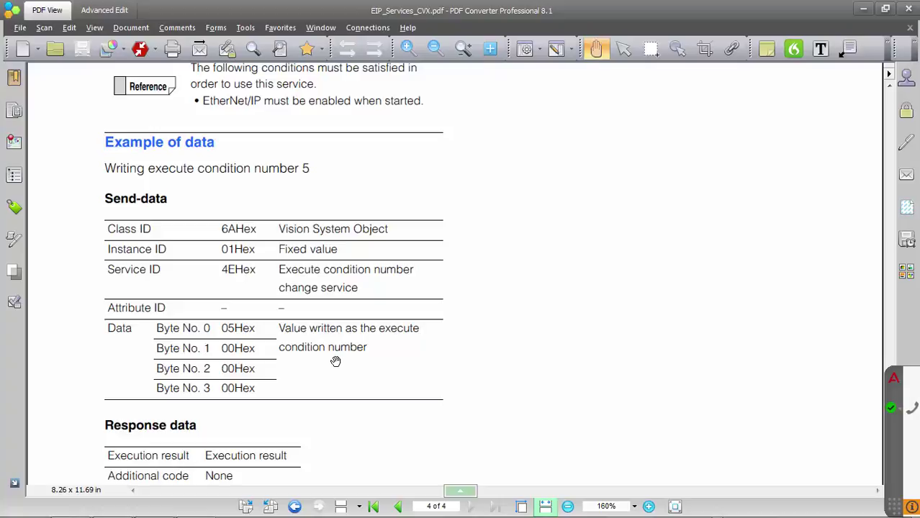
{"action": "scroll", "coordinate": [336, 362], "scroll_direction": "down", "scroll_amount": 3}
{"action": "scroll", "coordinate": [337, 362], "scroll_direction": "up", "scroll_amount": 6}
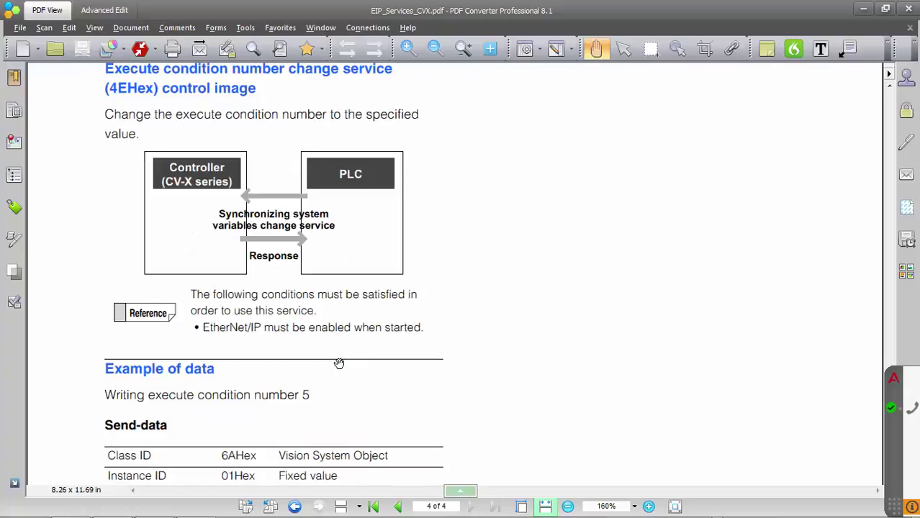
{"action": "key", "text": "alt+Tab"}
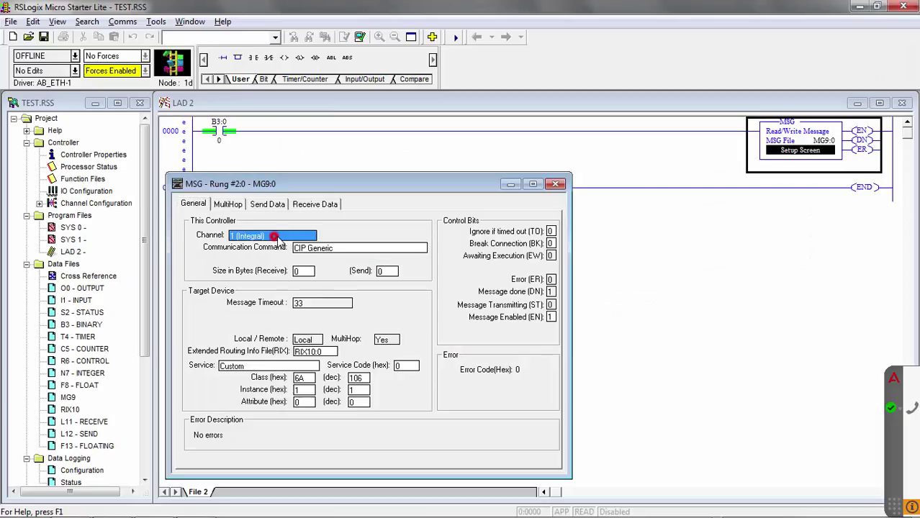
Step: Set the MSG service code to 4E and the send size to 4 bytes
{"action": "left_click", "coordinate": [278, 240]}
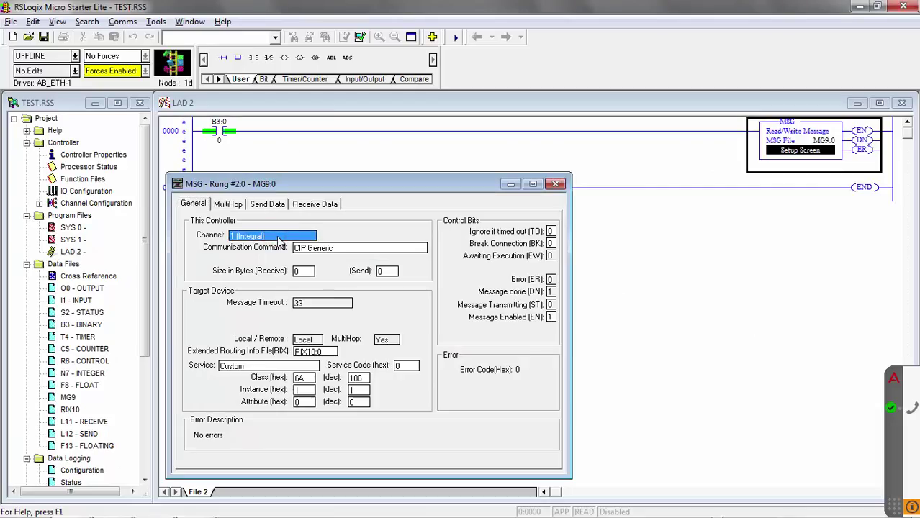
{"action": "left_click_drag", "start_coordinate": [422, 177], "coordinate": [561, 164]}
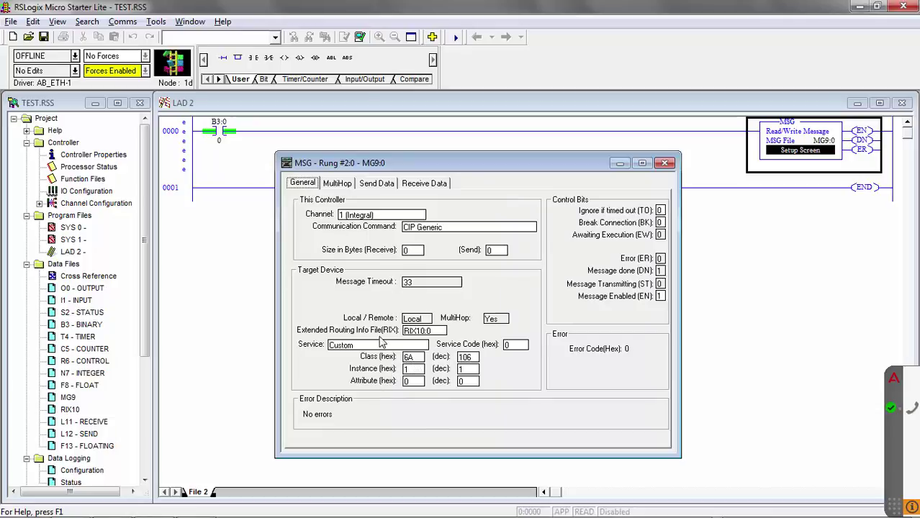
{"action": "double_click", "coordinate": [511, 346]}
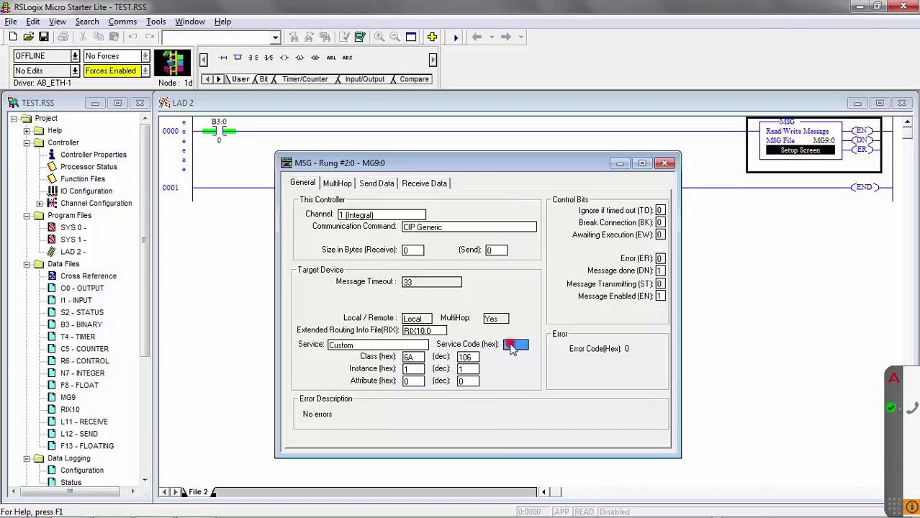
{"action": "type", "text": "4"}
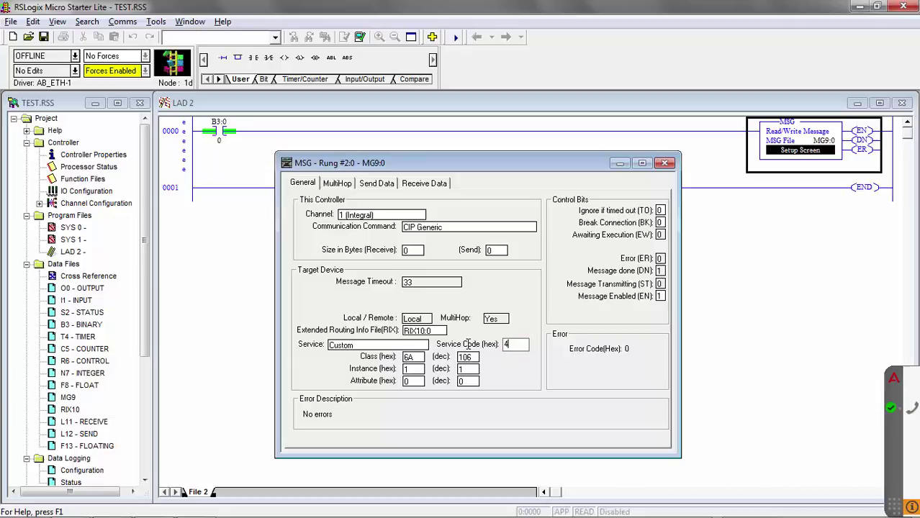
{"action": "type", "text": "E"}
{"action": "double_click", "coordinate": [499, 251]}
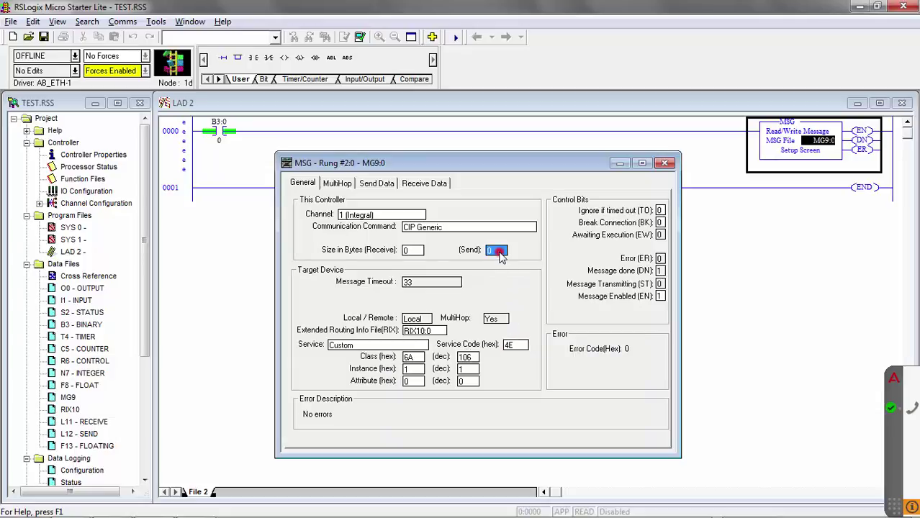
{"action": "type", "text": "4"}
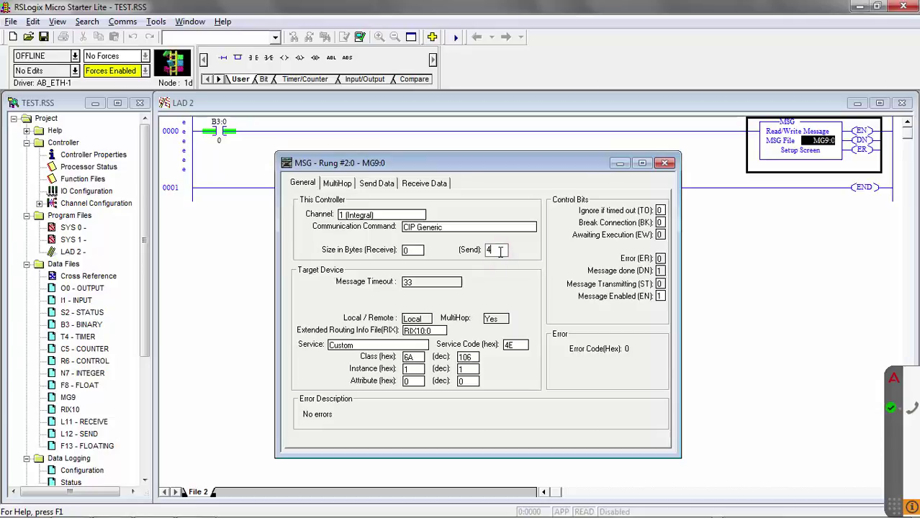
{"action": "double_click", "coordinate": [408, 252]}
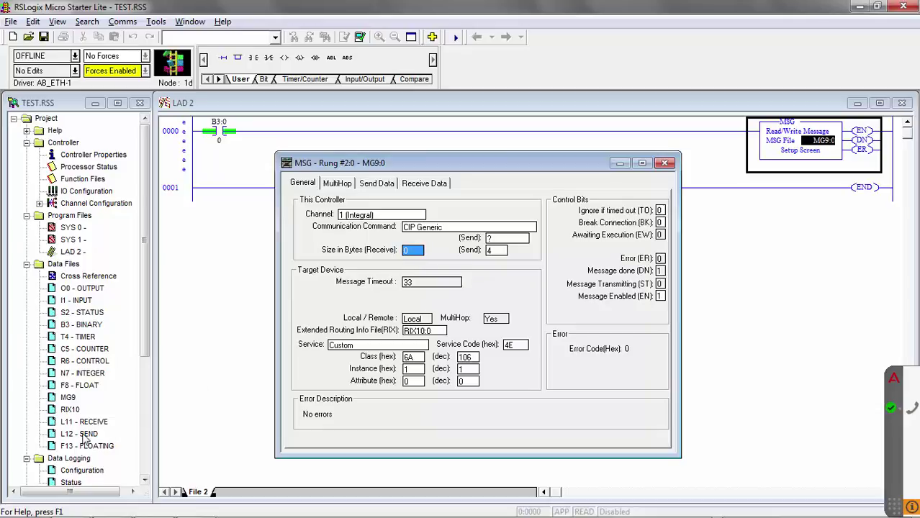
Step: Set the send data file to L12:0 and review the MultiHop route to the device
{"action": "double_click", "coordinate": [499, 237]}
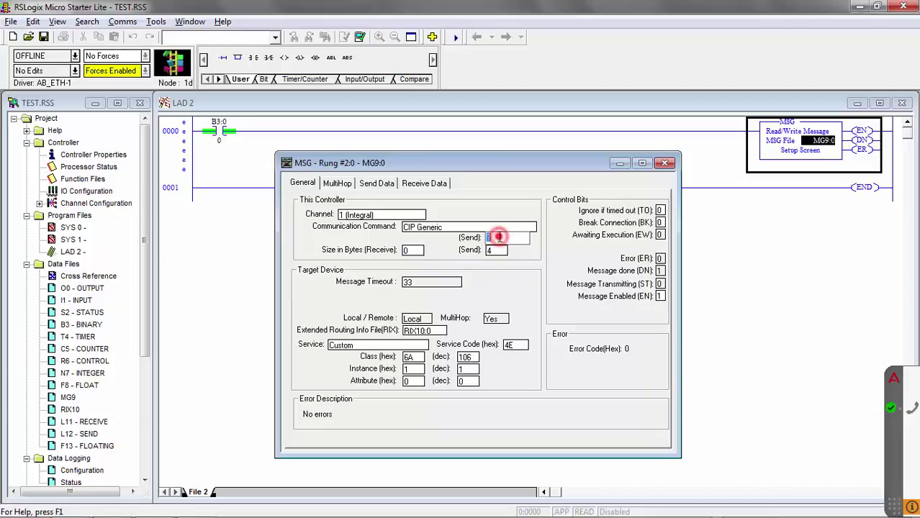
{"action": "type", "text": "L12:0"}
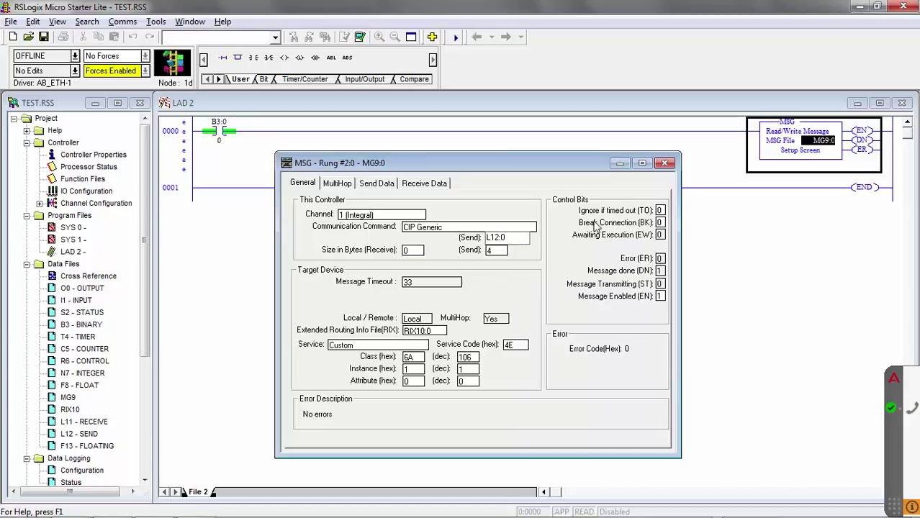
{"action": "left_click", "coordinate": [337, 185]}
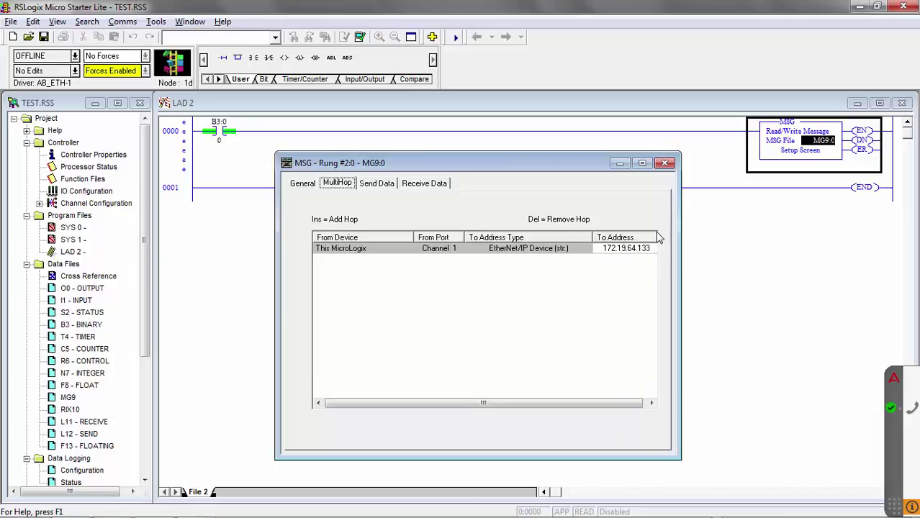
Step: Close the MSG setup, download to the MicroLogix, return it to Run, and go online
{"action": "left_click", "coordinate": [664, 163]}
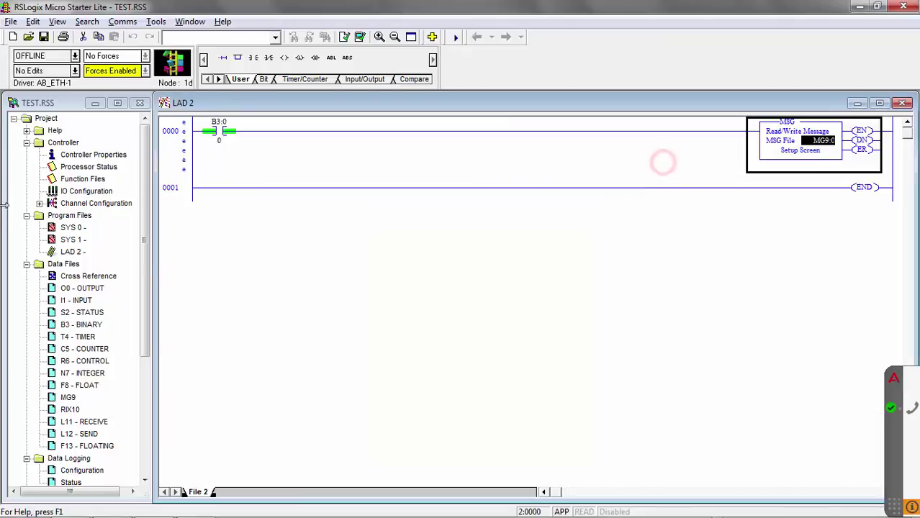
{"action": "left_click", "coordinate": [74, 55]}
{"action": "left_click", "coordinate": [68, 87]}
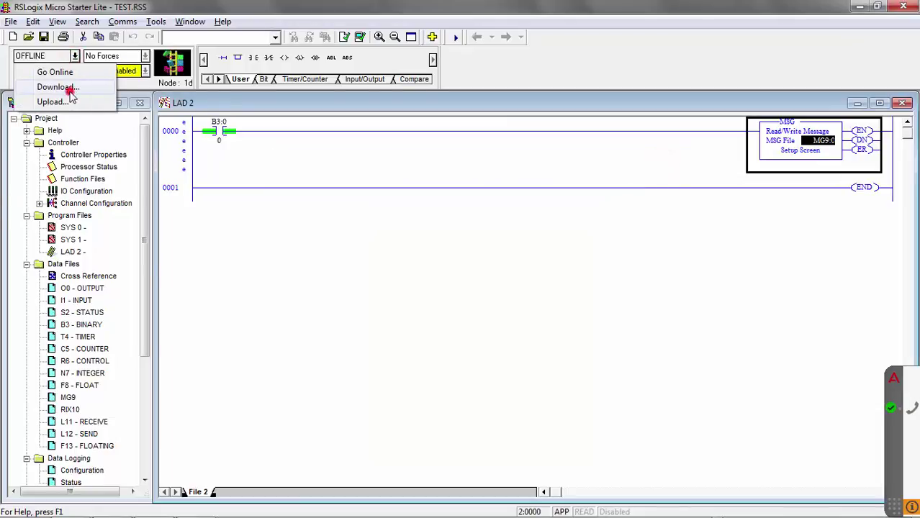
{"action": "left_click", "coordinate": [613, 215]}
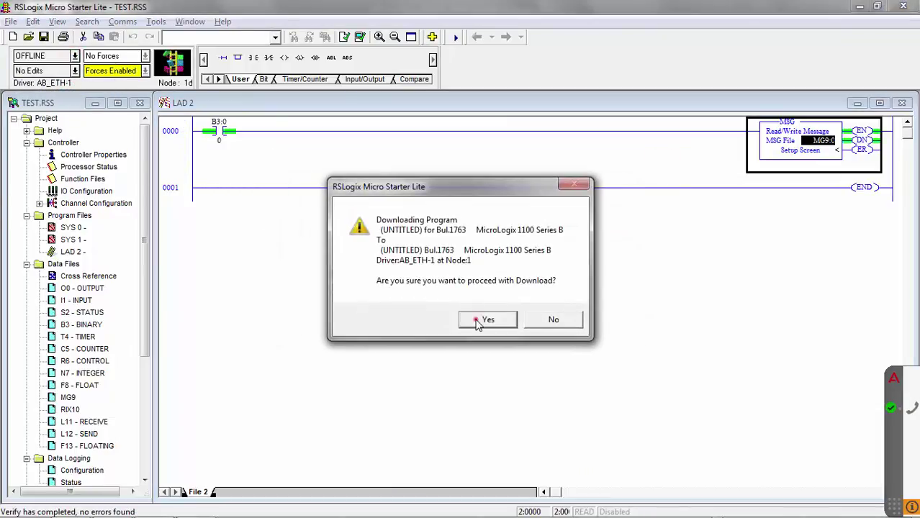
{"action": "left_click", "coordinate": [484, 315]}
{"action": "left_click", "coordinate": [494, 295]}
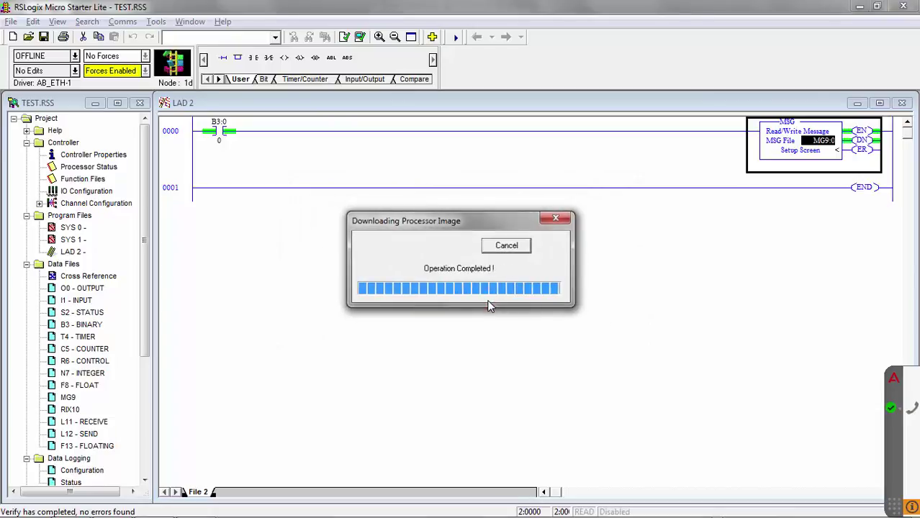
{"action": "left_click", "coordinate": [456, 296]}
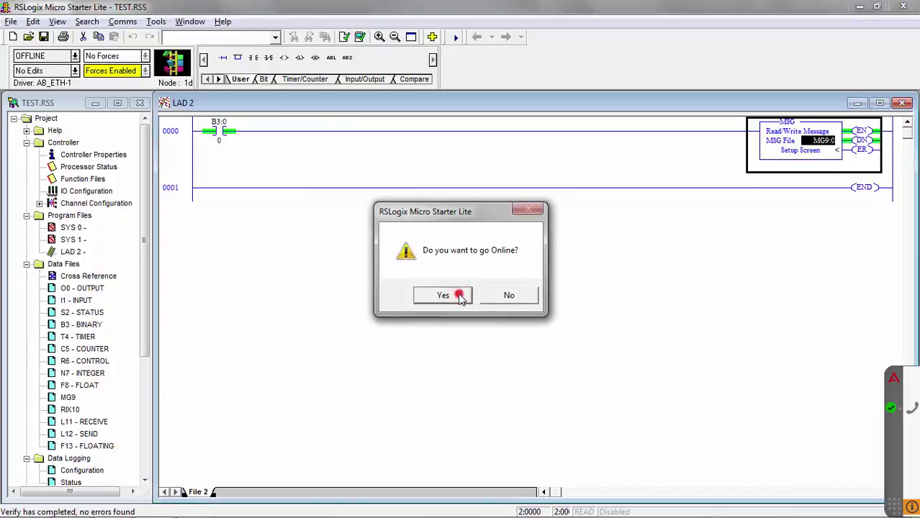
{"action": "left_click", "coordinate": [459, 297]}
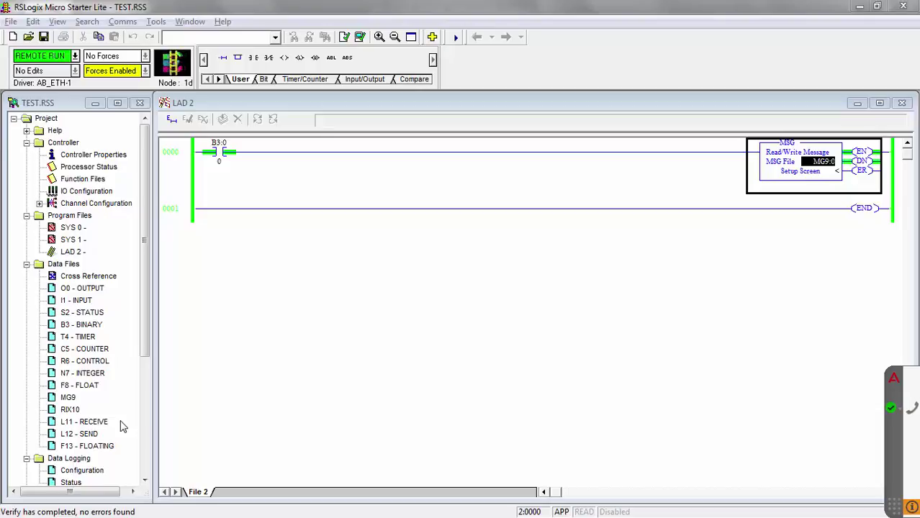
Step: Open the L12 SEND data file and set L12:0 to 1
{"action": "double_click", "coordinate": [84, 434]}
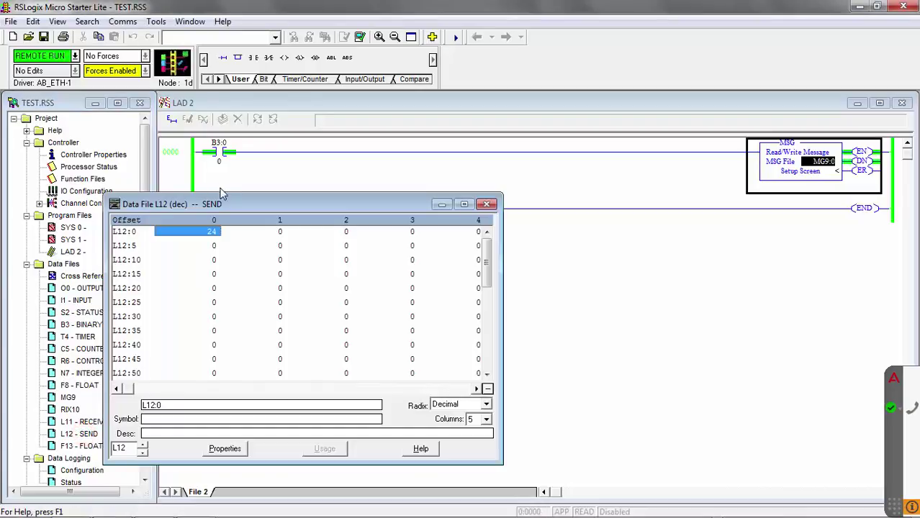
{"action": "left_click_drag", "start_coordinate": [237, 203], "coordinate": [419, 239]}
{"action": "left_click", "coordinate": [379, 266]}
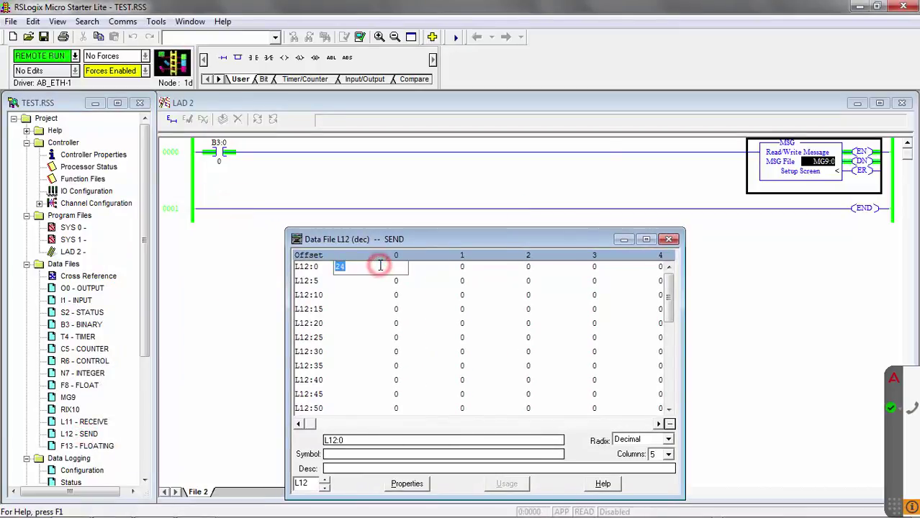
{"action": "type", "text": "1"}
{"action": "key", "text": "Escape"}
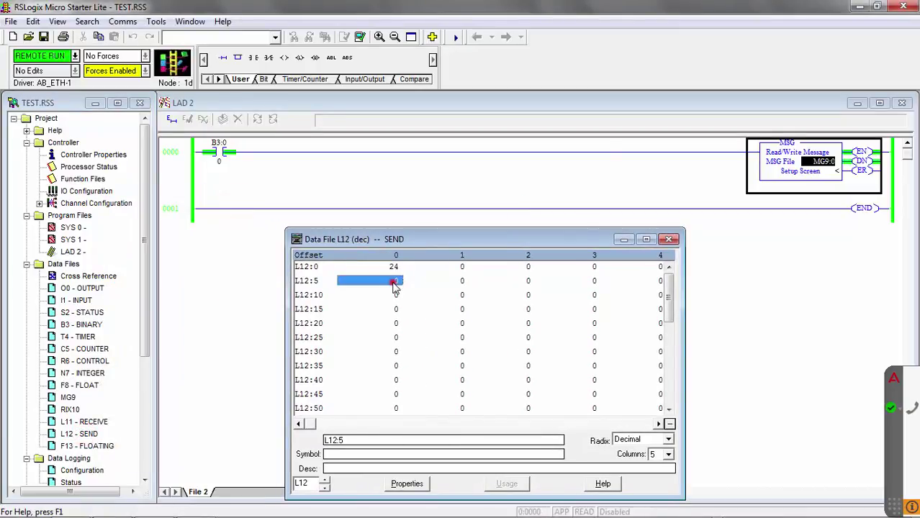
{"action": "left_click", "coordinate": [394, 267]}
{"action": "type", "text": "0"}
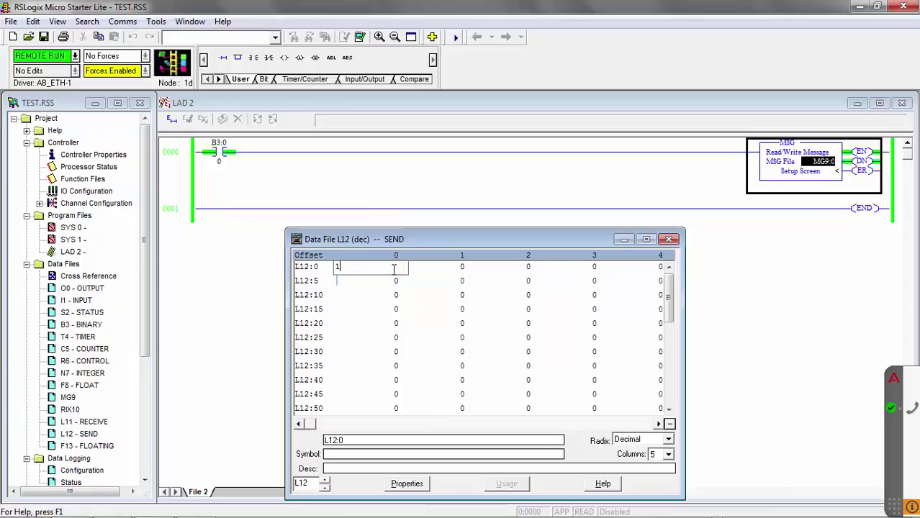
{"action": "key", "text": "Return"}
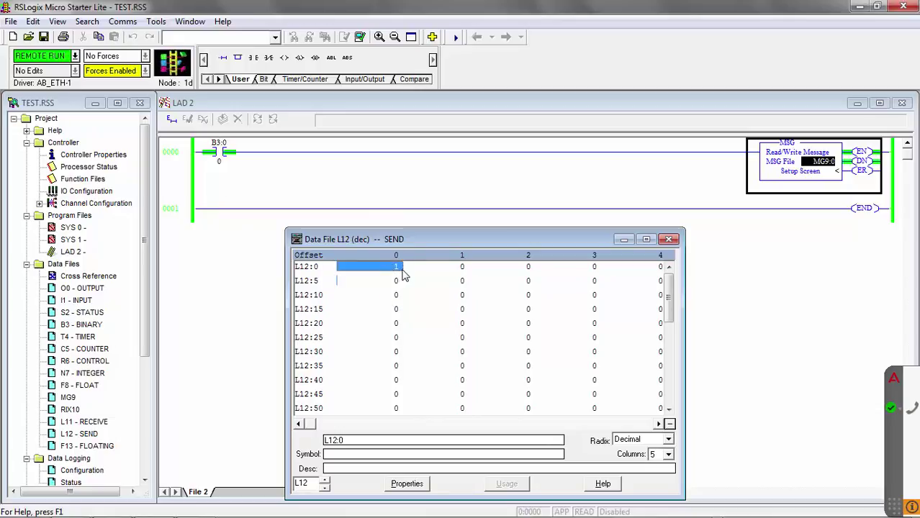
Step: Toggle bit B3:0 on and back off to send the message
{"action": "right_click", "coordinate": [238, 168]}
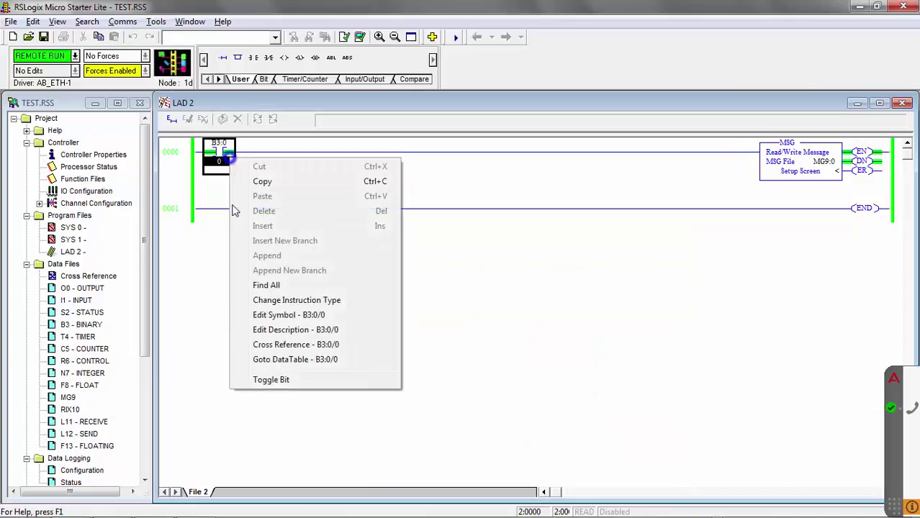
{"action": "left_click", "coordinate": [298, 382]}
{"action": "left_click_drag", "start_coordinate": [369, 502], "coordinate": [300, 249]}
{"action": "left_click", "coordinate": [417, 243]}
{"action": "right_click", "coordinate": [220, 157]}
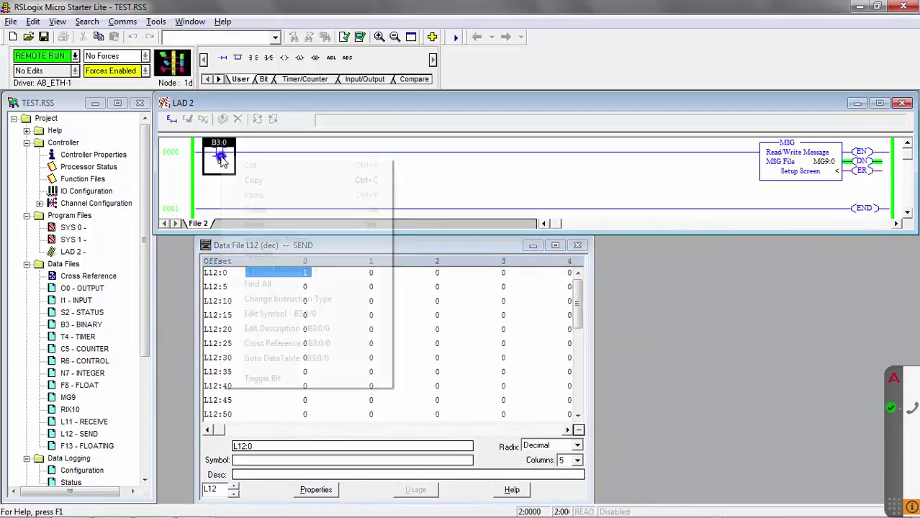
{"action": "left_click", "coordinate": [275, 380]}
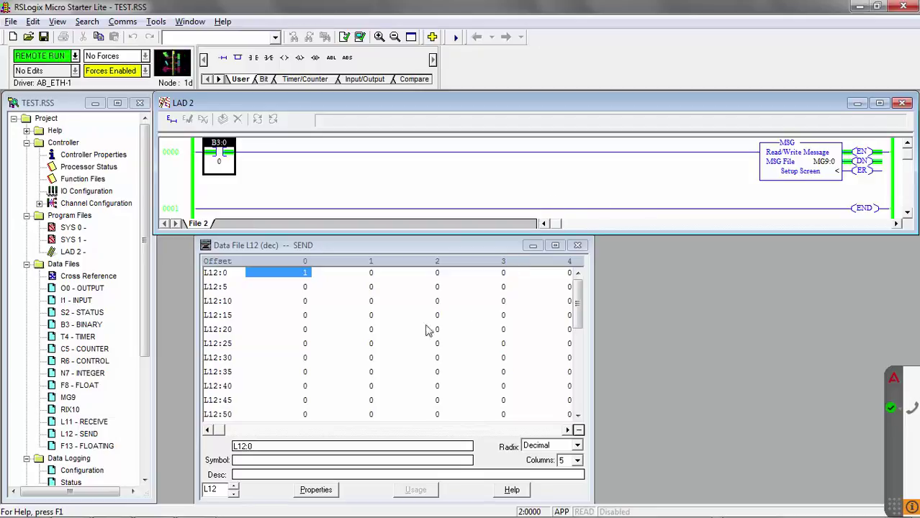
Step: Set L12:0 to 0 and toggle B3:0 on and off to send it
{"action": "left_click", "coordinate": [296, 273]}
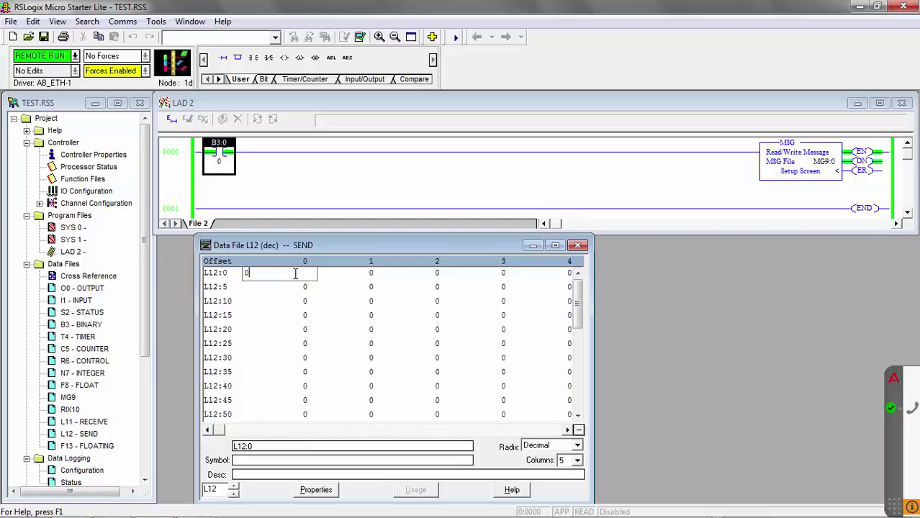
{"action": "type", "text": "0"}
{"action": "key", "text": "Return"}
{"action": "right_click", "coordinate": [227, 154]}
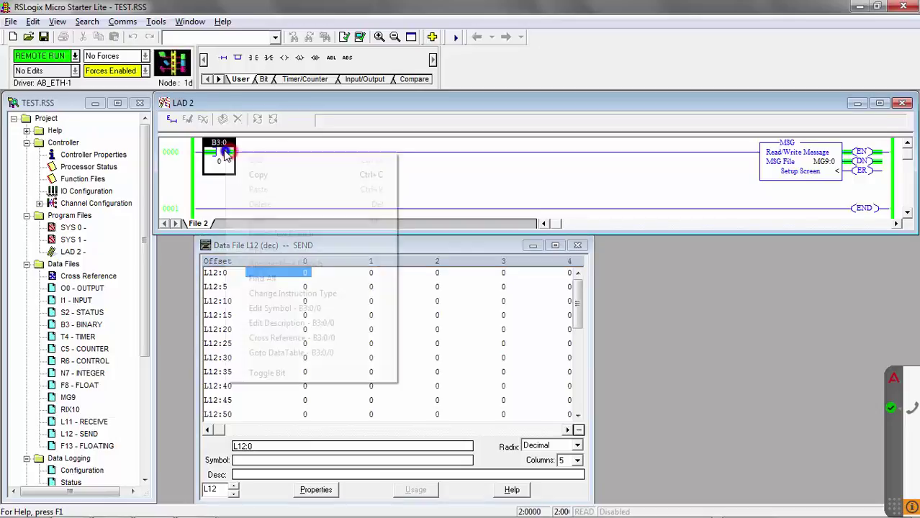
{"action": "left_click", "coordinate": [259, 373]}
{"action": "right_click", "coordinate": [216, 153]}
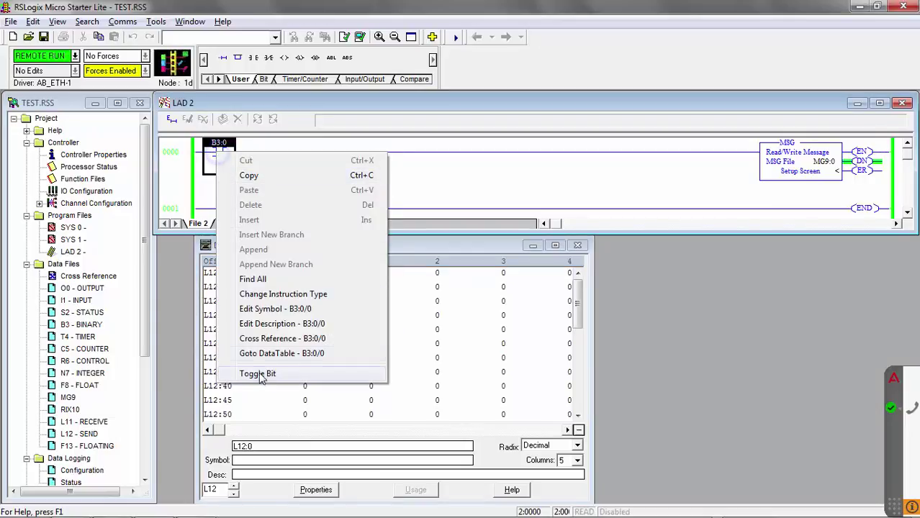
{"action": "left_click", "coordinate": [258, 373]}
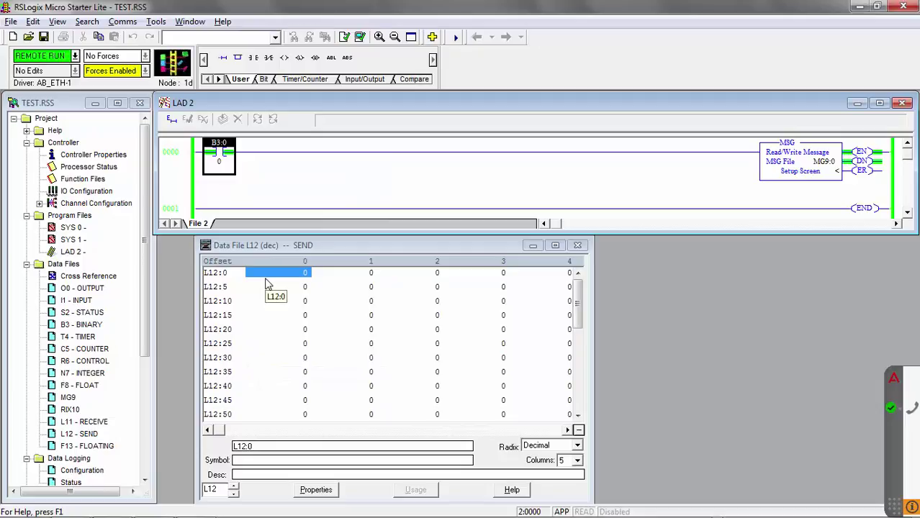
Step: Set L12:0 to 5, toggle B3:0 to send it, and open the MG9:0 message setup
{"action": "left_click", "coordinate": [267, 274]}
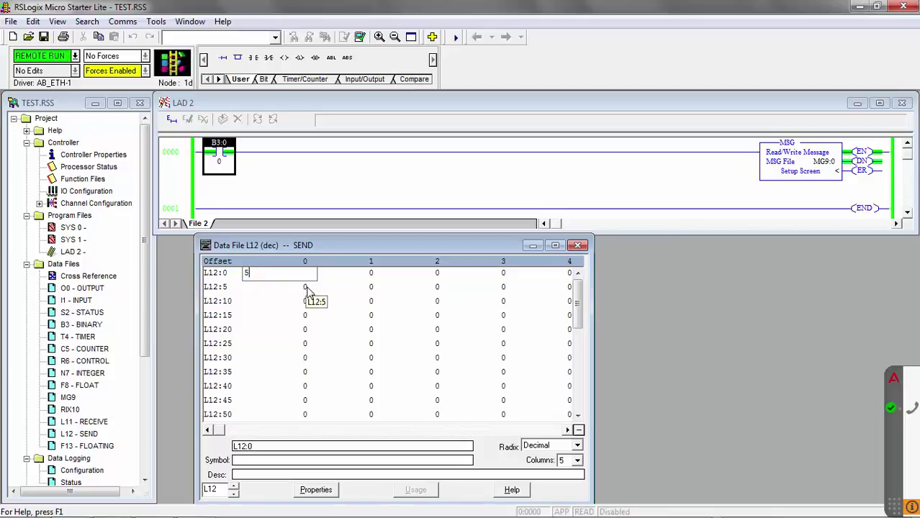
{"action": "left_click", "coordinate": [306, 287]}
{"action": "left_click", "coordinate": [302, 273]}
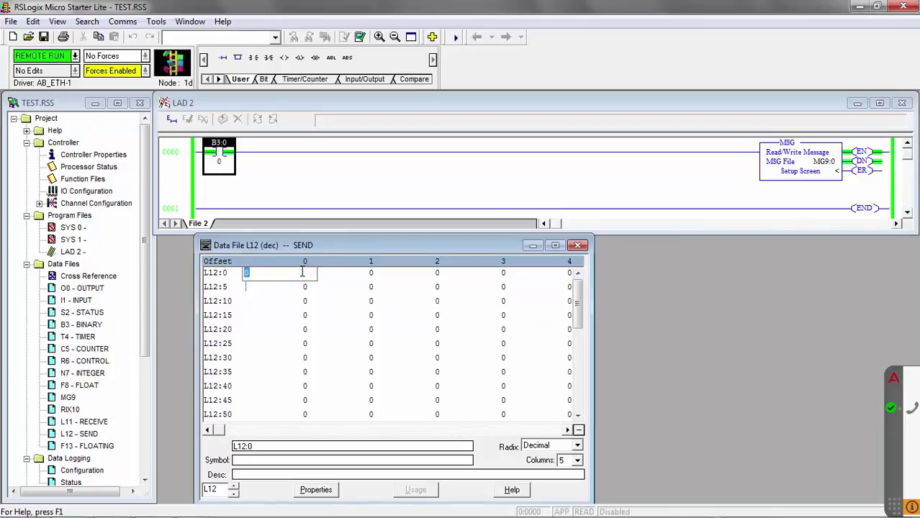
{"action": "key", "text": "Return"}
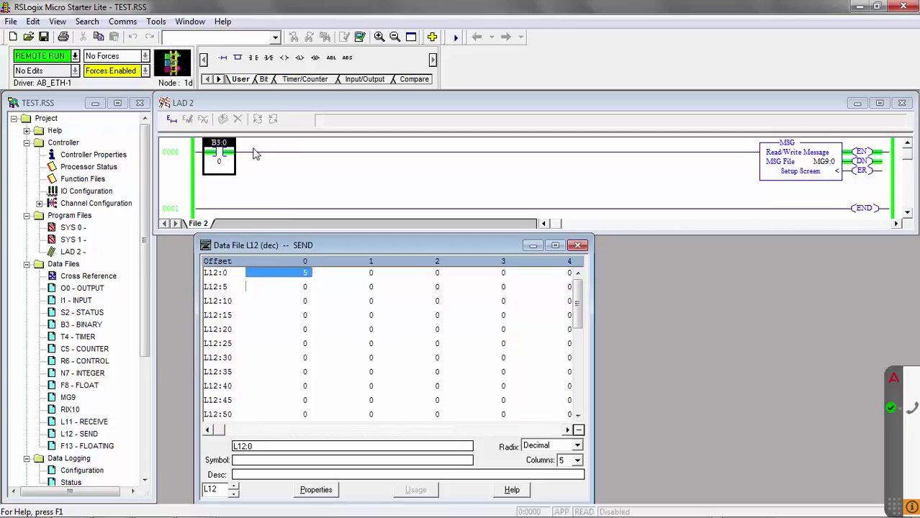
{"action": "right_click", "coordinate": [220, 151]}
{"action": "left_click", "coordinate": [224, 157]}
{"action": "right_click", "coordinate": [224, 157]}
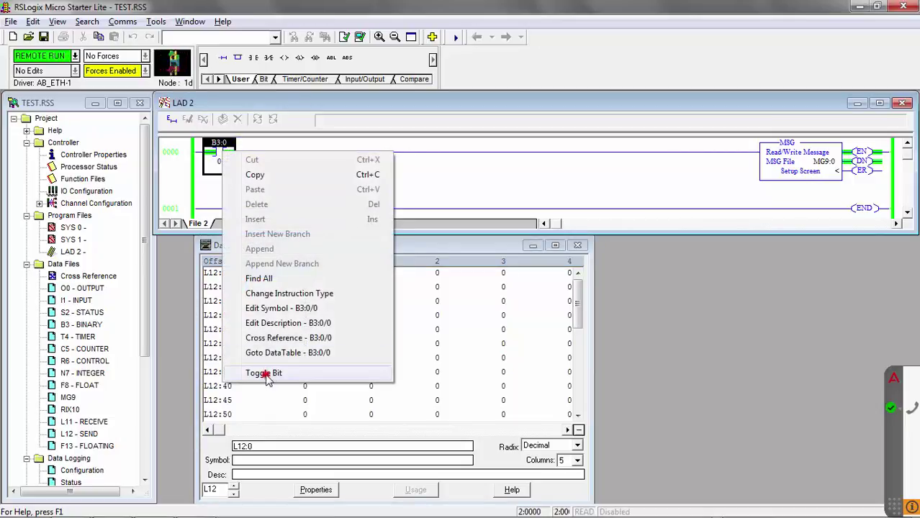
{"action": "left_click", "coordinate": [264, 373]}
{"action": "right_click", "coordinate": [222, 166]}
{"action": "left_click", "coordinate": [277, 390]}
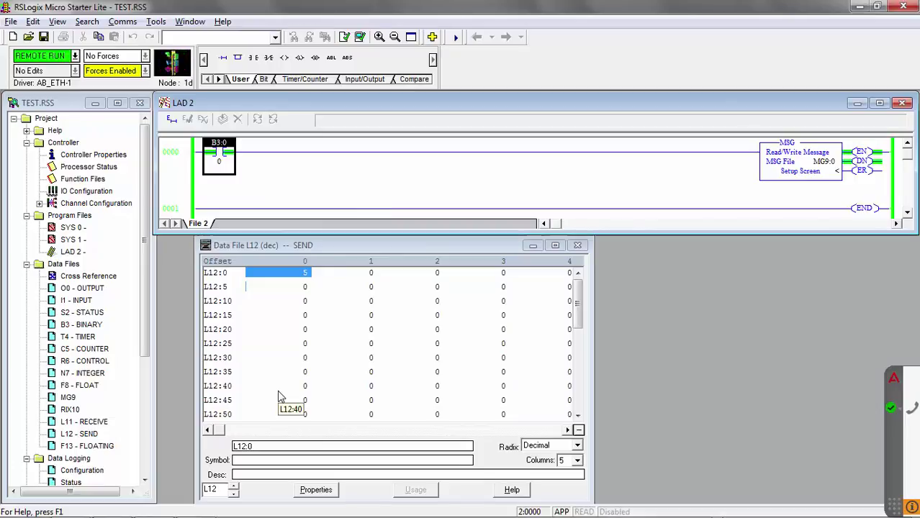
{"action": "left_click", "coordinate": [801, 172]}
{"action": "left_click_drag", "start_coordinate": [421, 221], "coordinate": [810, 186]}
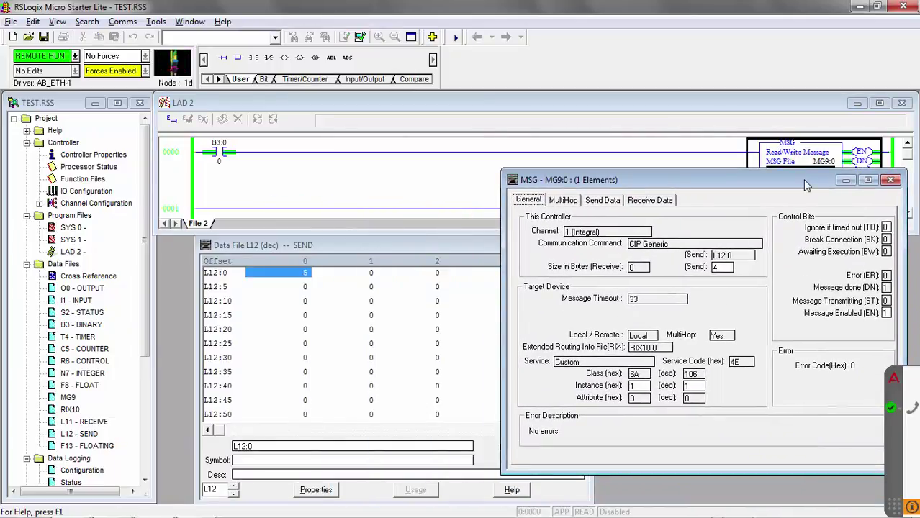